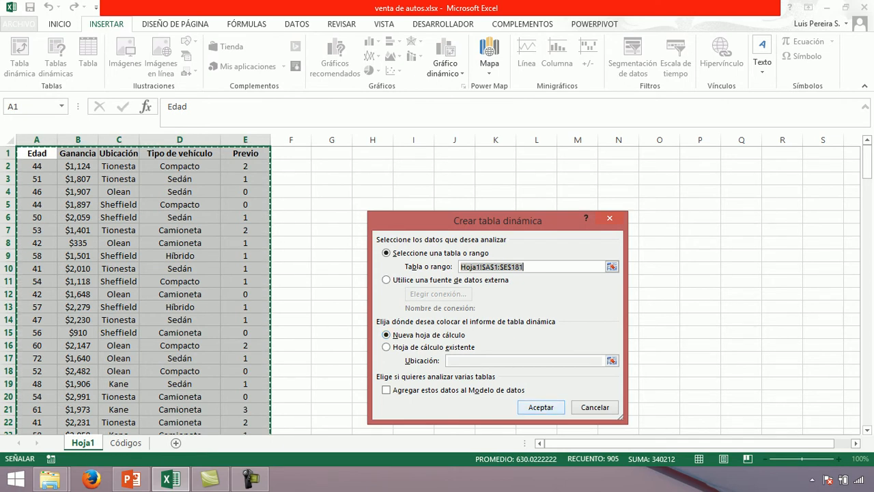
Create a pivot table from Hoja1!$A$1:$E$181 on a new worksheet, with Ubicación as the row field
key("Return")
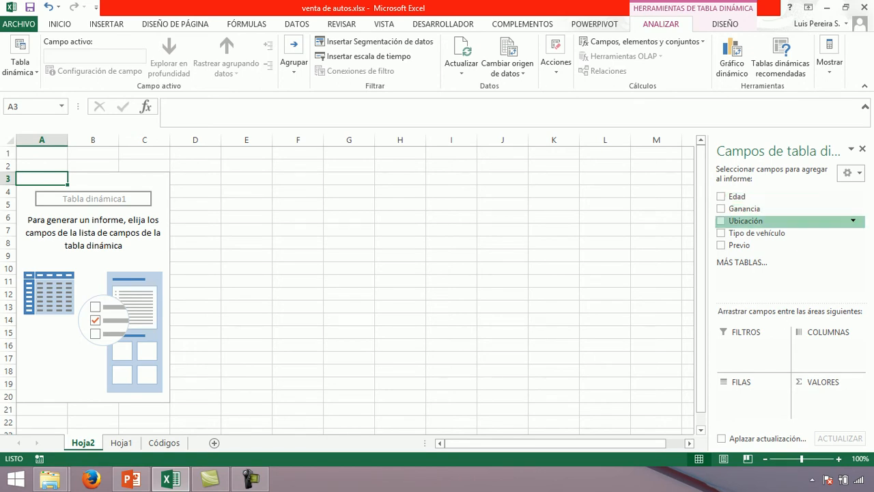
left_click(720, 221)
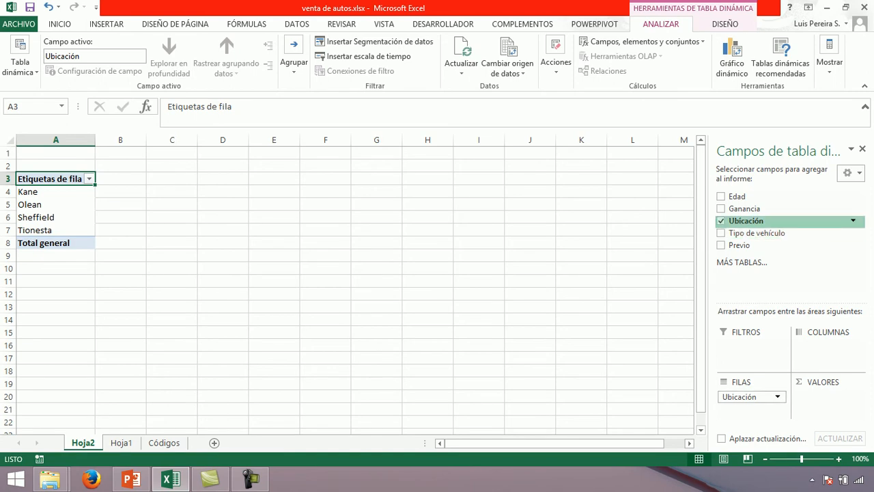
left_click(720, 221)
left_click_drag(745, 220, 752, 400)
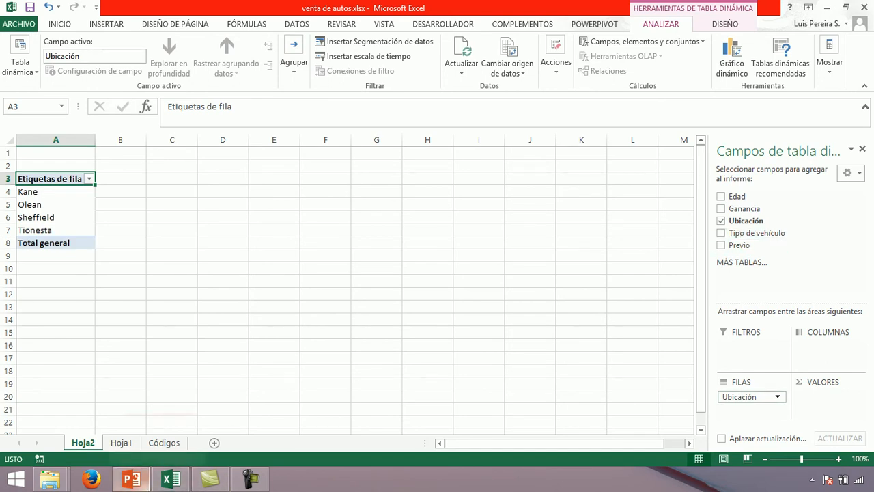
Consult the frequency table slide in PowerPoint, and add Tipo de vehículo to the pivot table's values in Excel
left_click(130, 480)
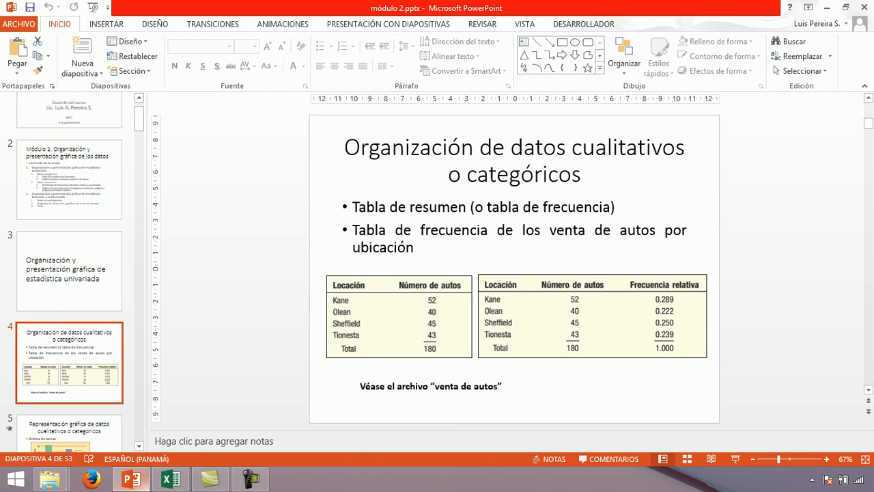
left_click(131, 480)
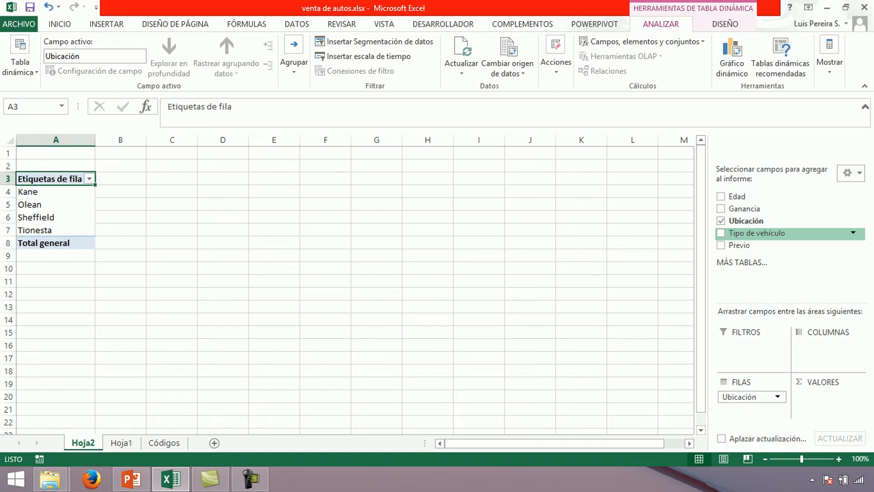
left_click_drag(757, 233, 828, 398)
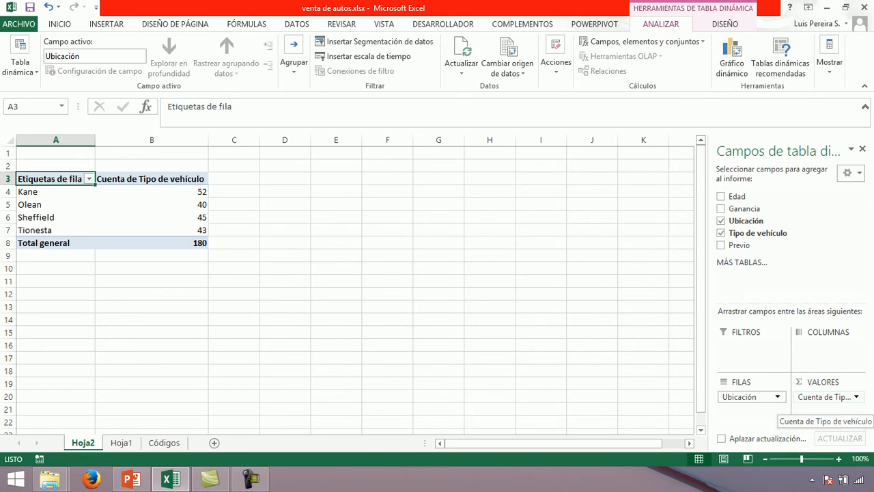
Check how the Tipo de vehículo value field is summarized, and compare the pivot table with the frequency table slide in PowerPoint
left_click(826, 397)
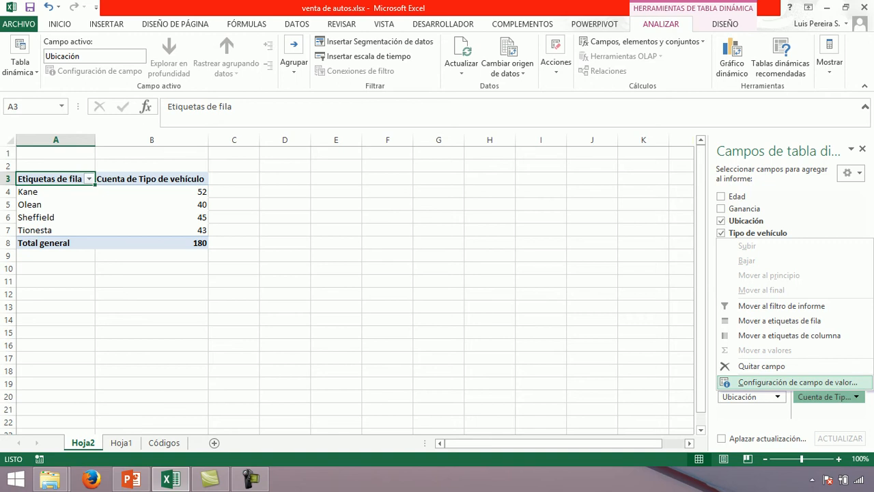
left_click(792, 382)
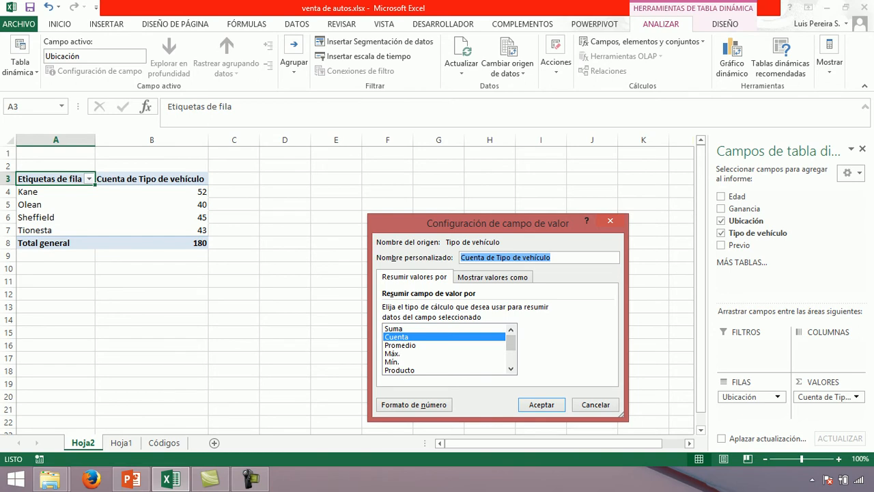
left_click(595, 405)
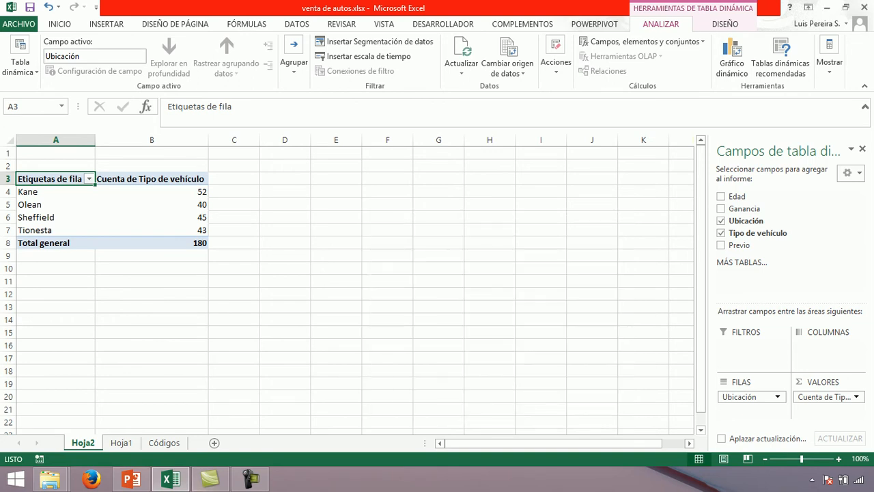
left_click(131, 479)
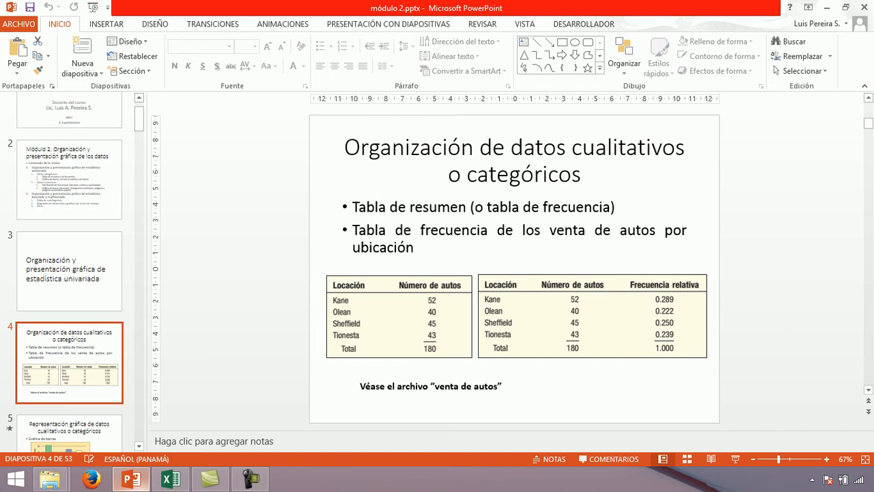
key("alt+Tab")
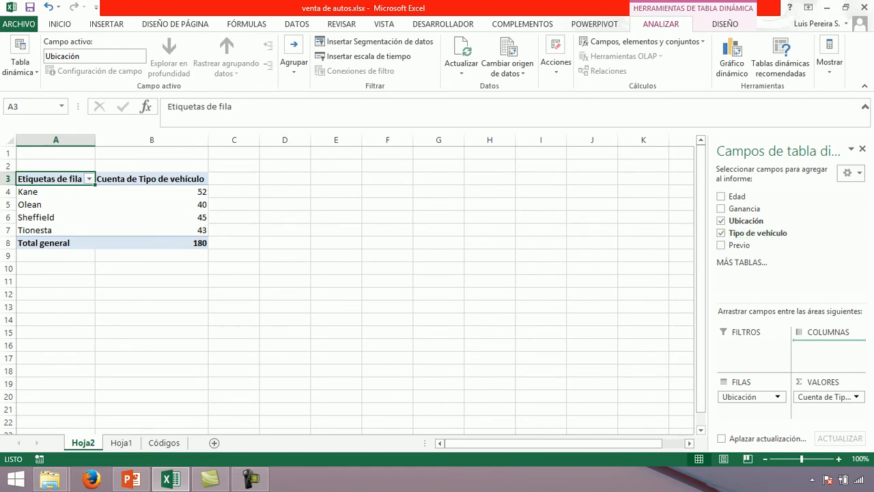
Add Tipo de vehículo to the pivot values a second time and show that field as % del total general
left_click_drag(826, 405, 825, 408)
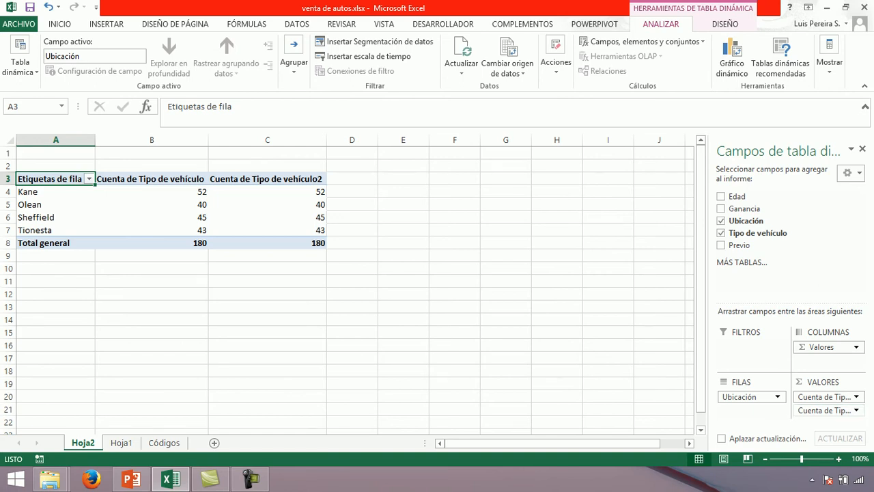
left_click(827, 410)
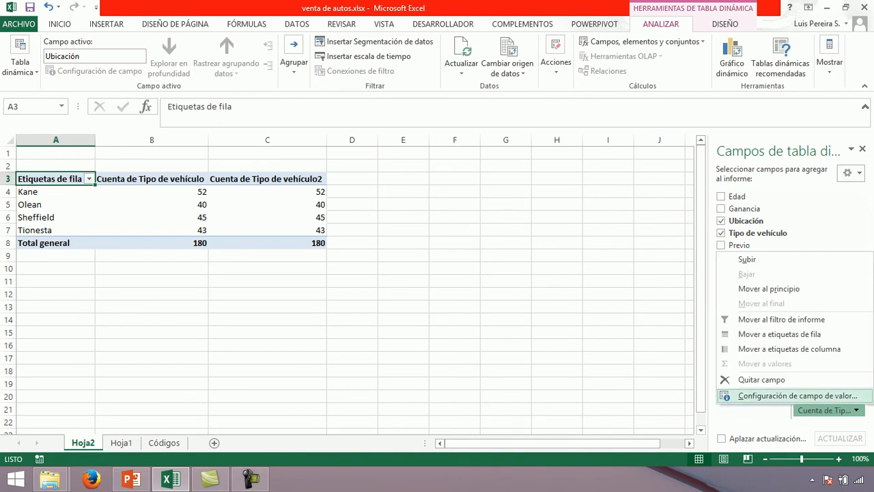
left_click(798, 395)
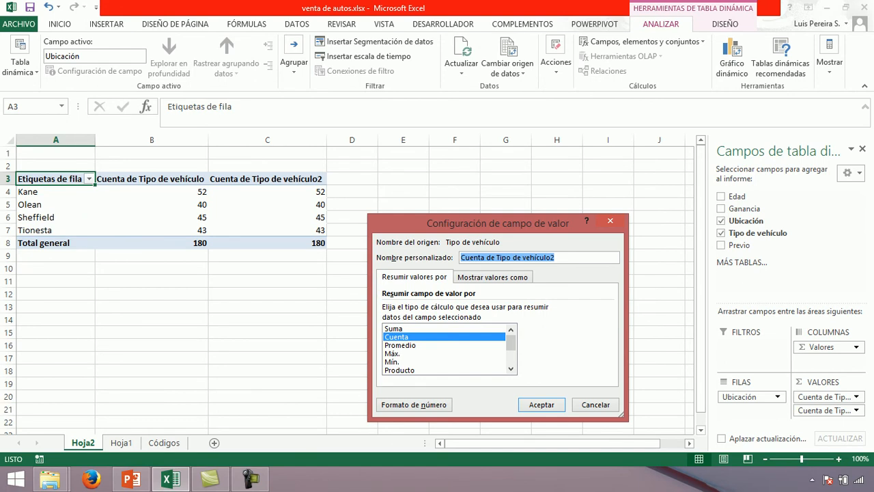
key("ctrl+Tab")
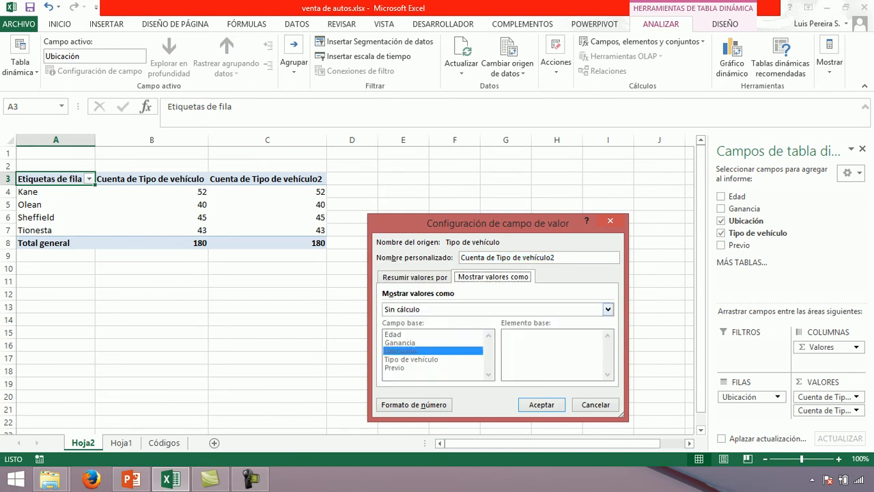
key("Tab")
key("alt+Down")
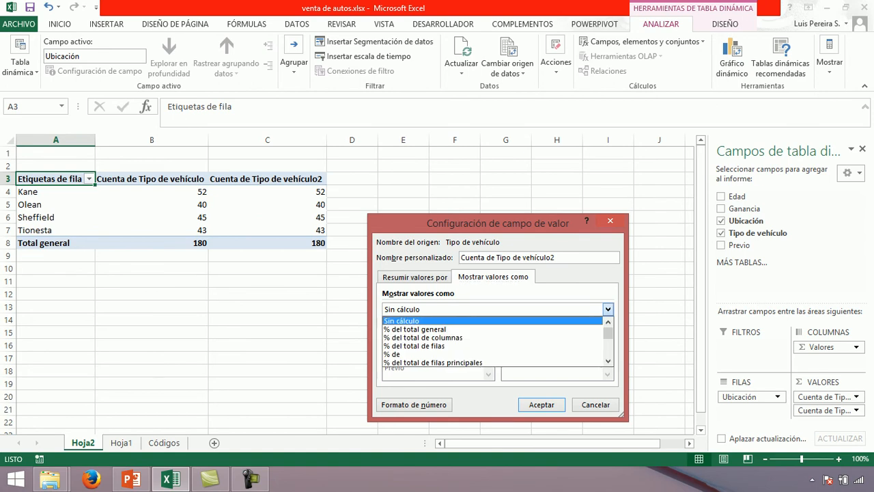
key("Down")
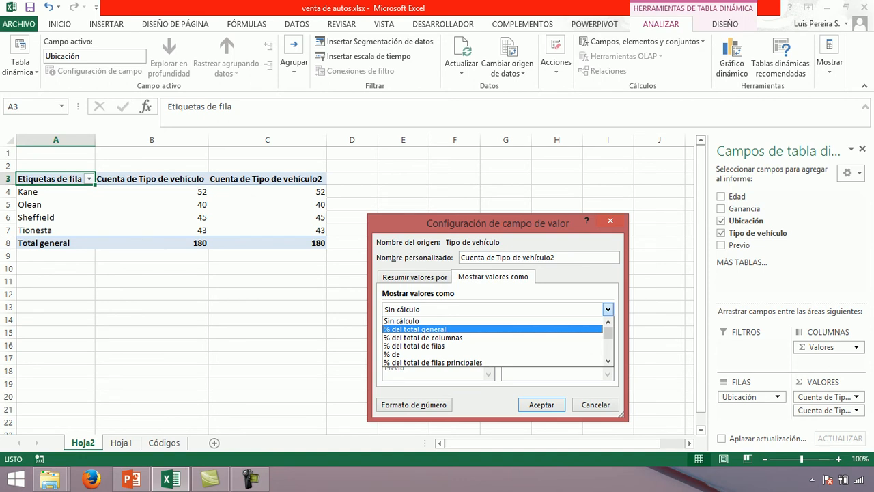
key("Return")
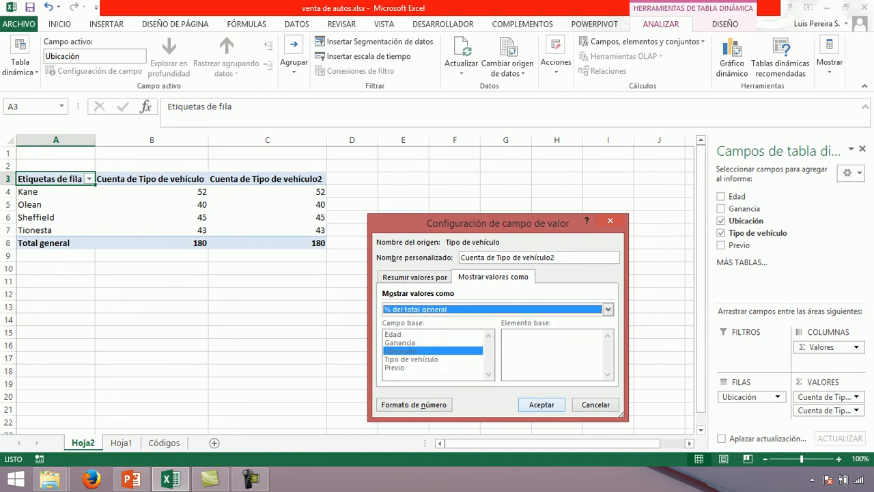
key("Return")
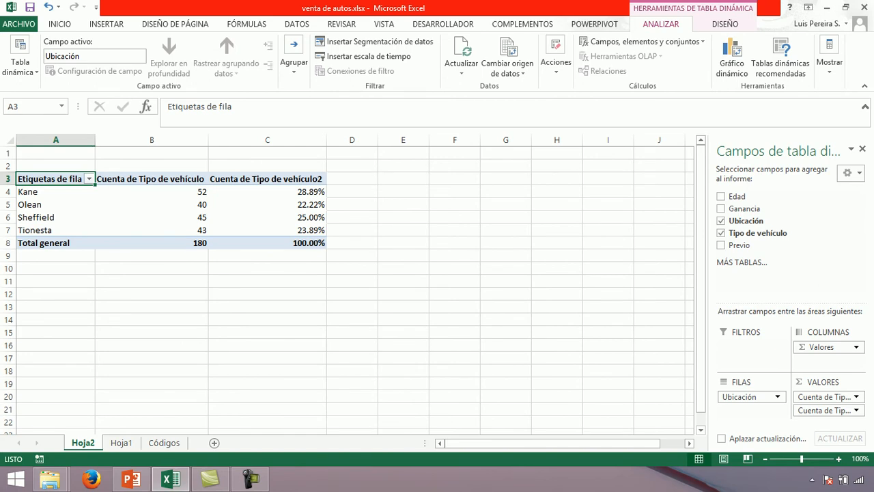
Check the relative frequencies on the PowerPoint slide, and format the second Tipo de vehículo value field in Excel as Número with 2 decimals
left_click(130, 479)
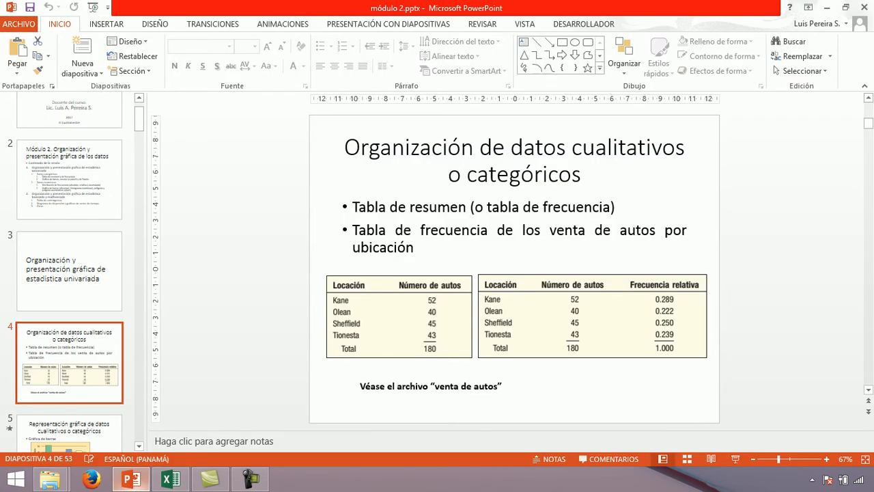
left_click(130, 479)
left_click(130, 479)
left_click(131, 479)
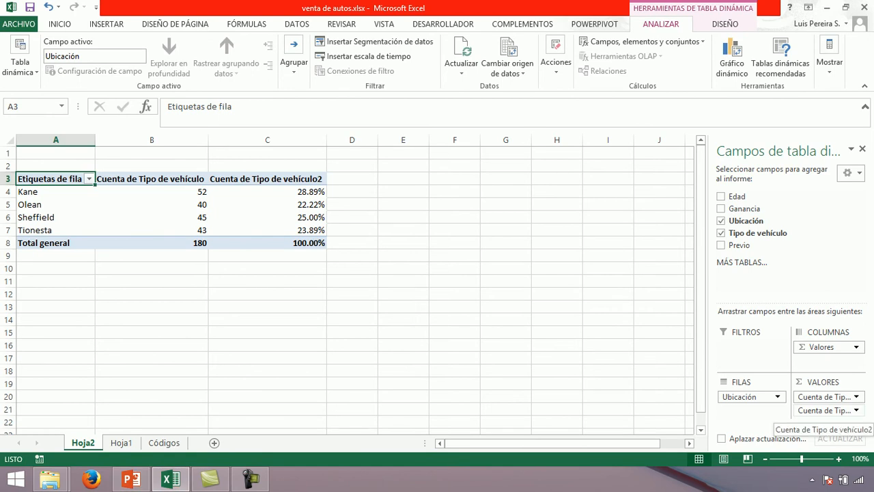
left_click(827, 409)
left_click(798, 395)
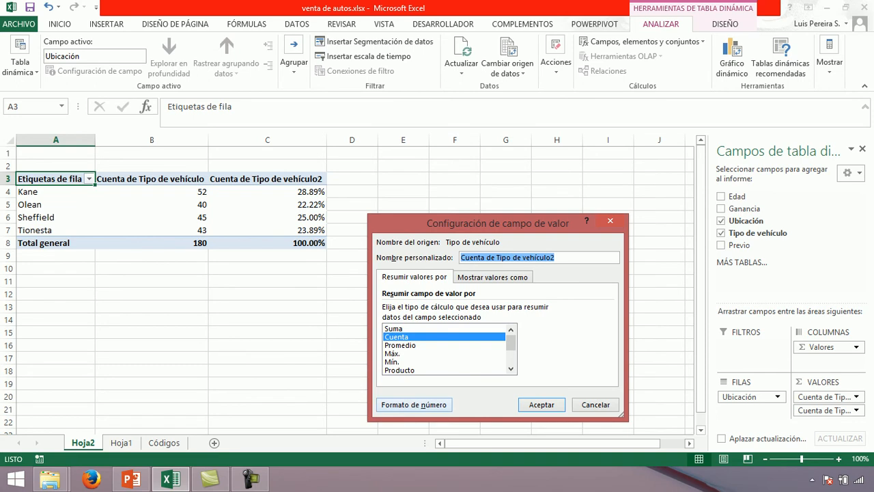
left_click(414, 404)
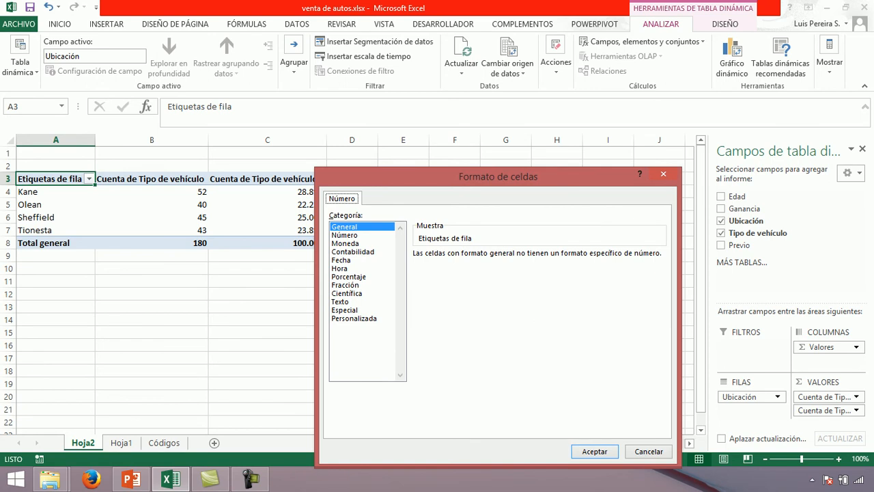
left_click(345, 235)
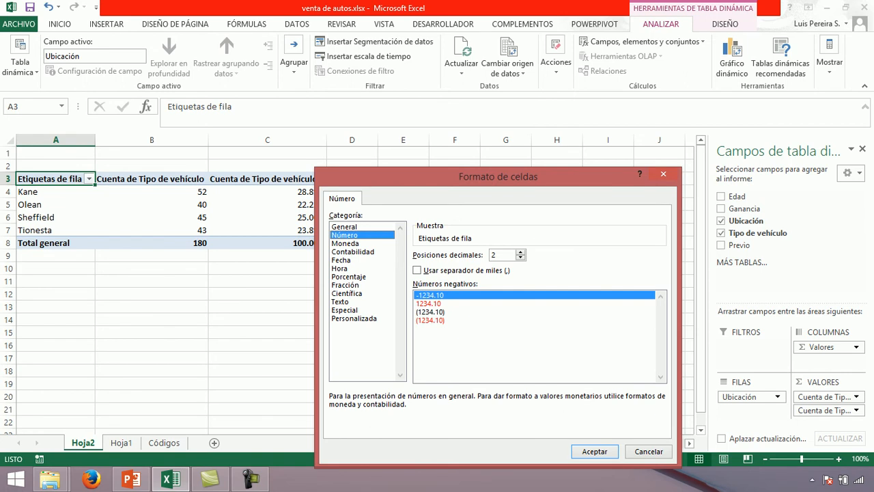
left_click(595, 451)
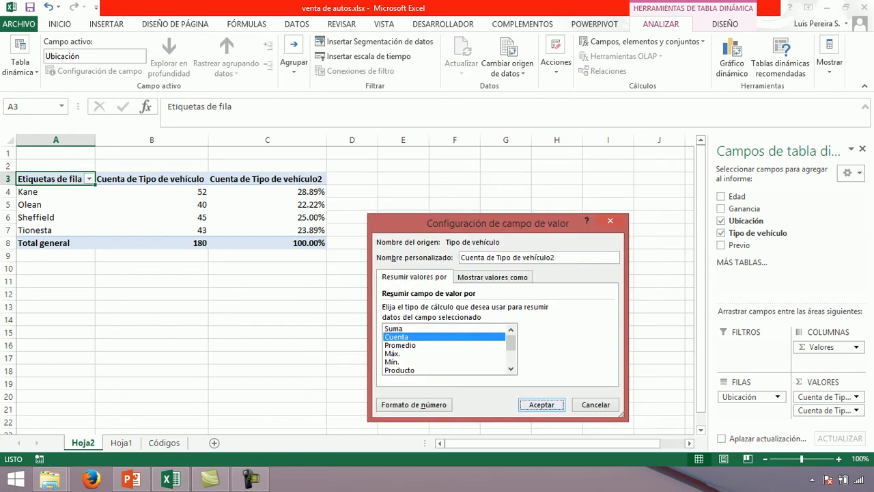
key("Return")
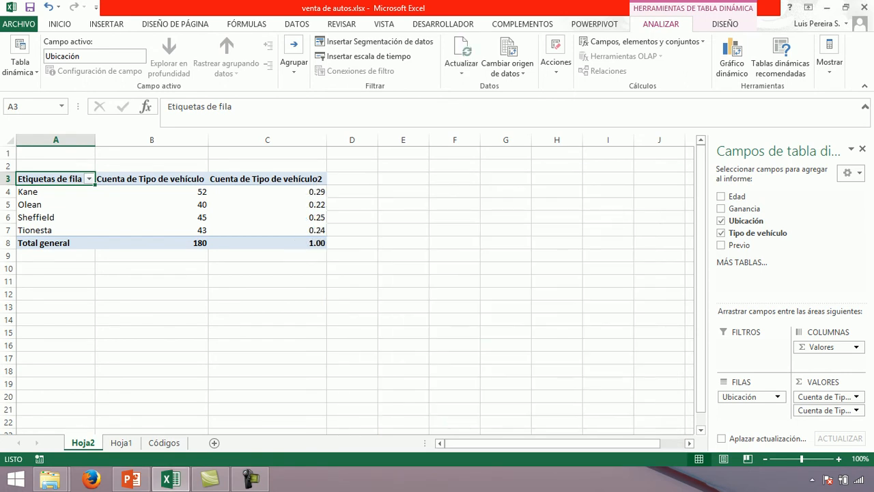
Review the relative frequencies in C4:C8 against the frequency table slide, and examine the bar chart on slide 5 in PowerPoint
left_click_drag(301, 191, 300, 242)
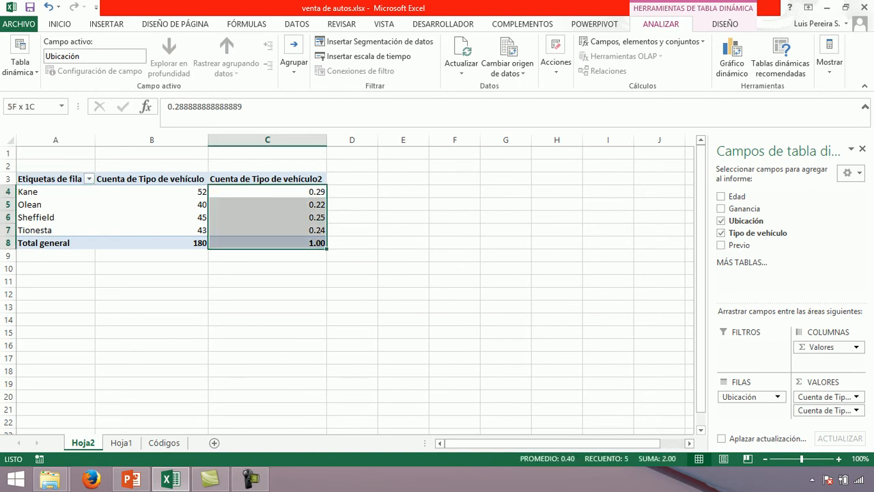
left_click(131, 479)
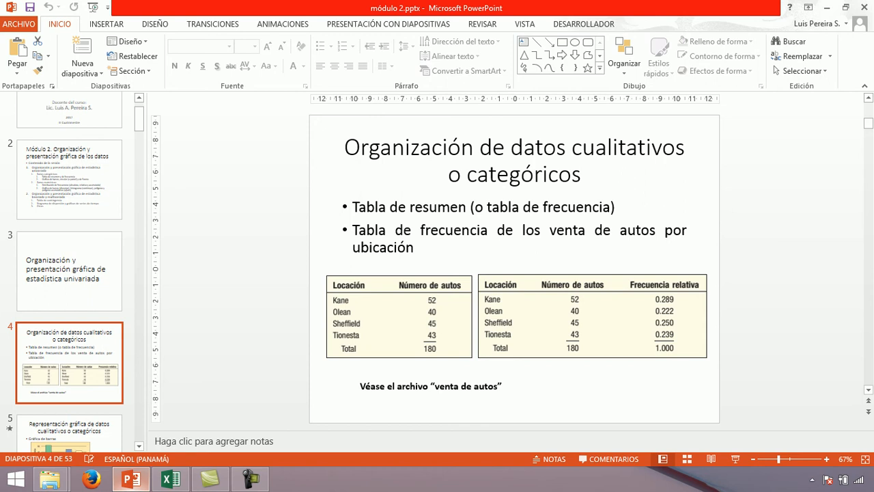
left_click(68, 434)
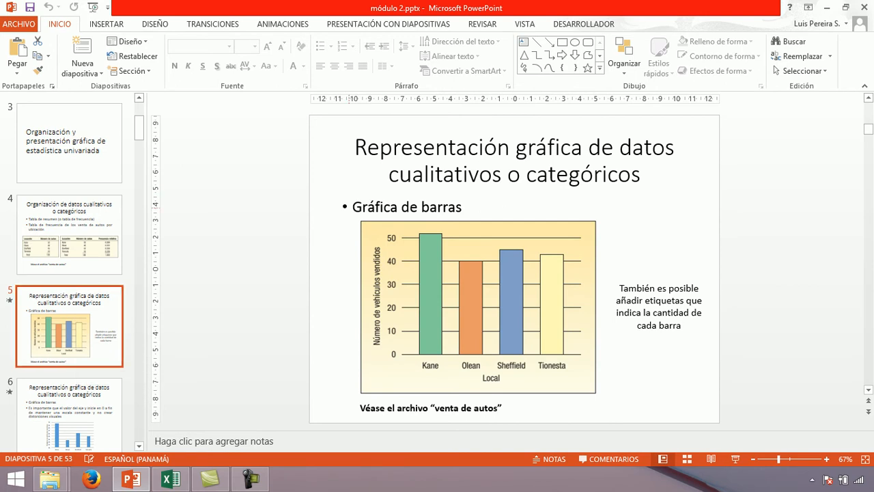
left_click(171, 479)
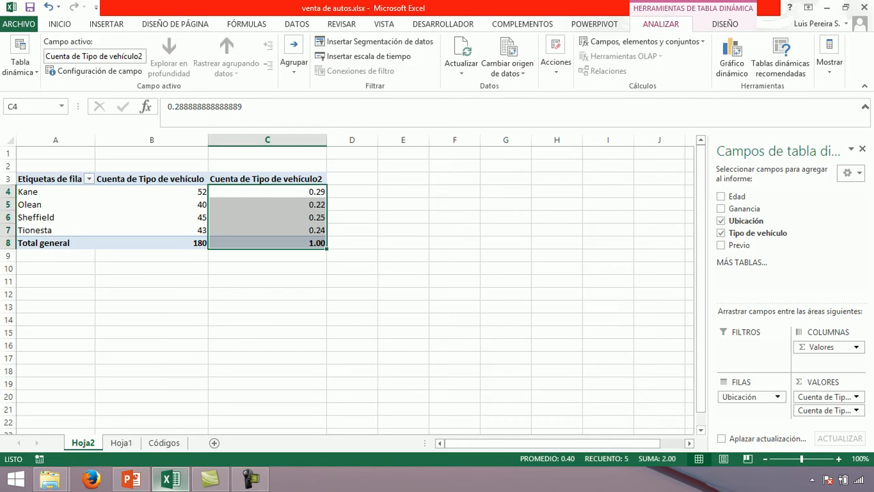
left_click(267, 192)
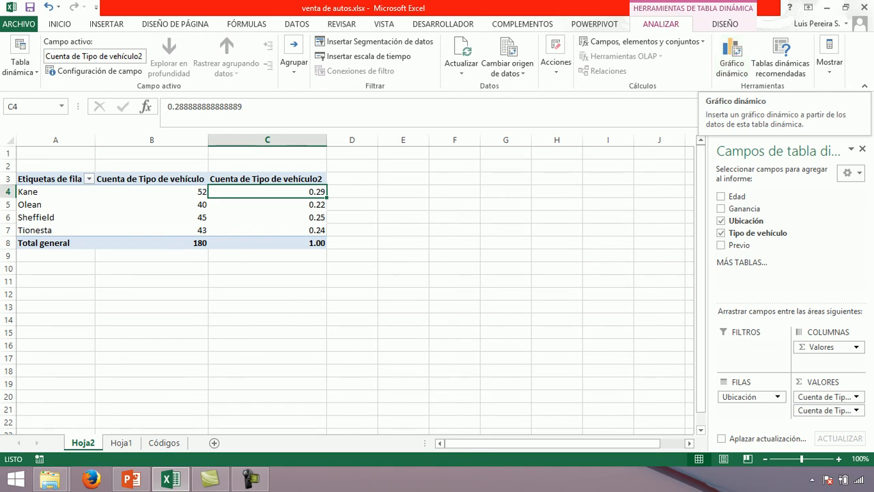
left_click(250, 480)
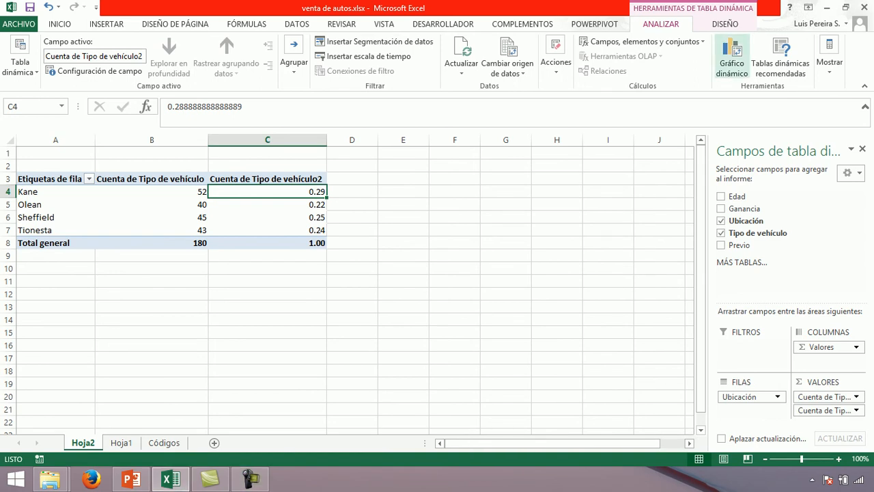
left_click(179, 192)
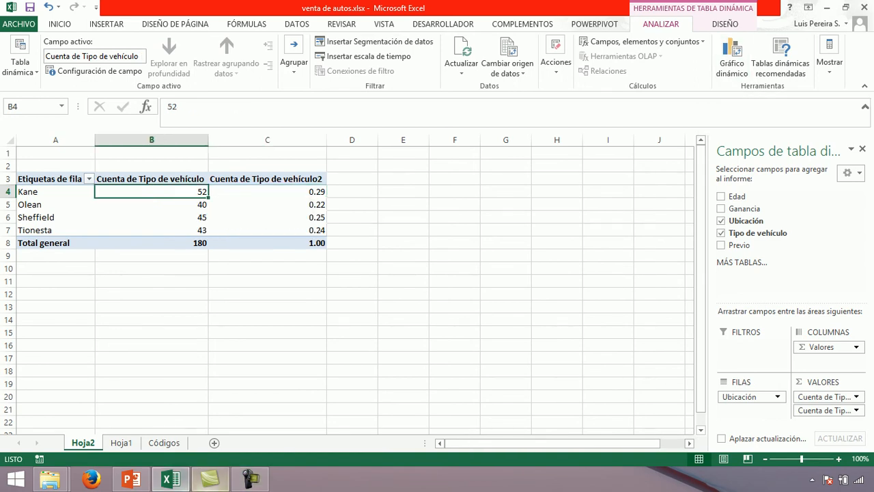
mouse_move(131, 480)
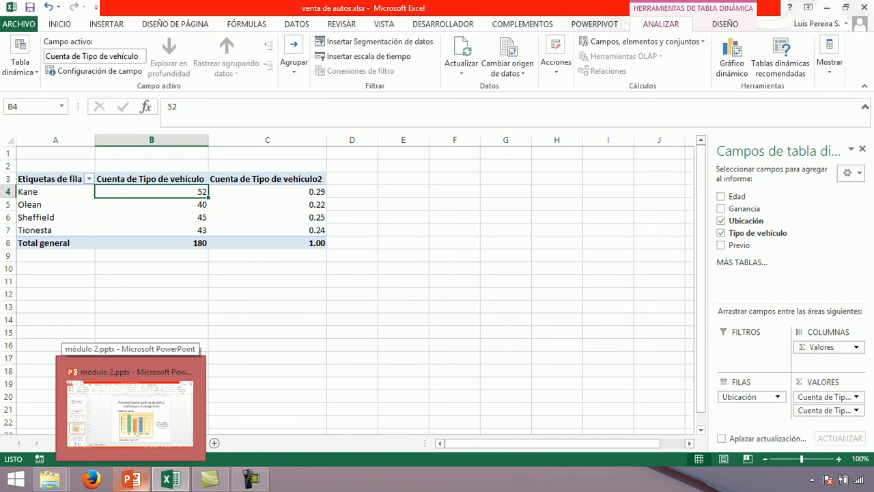
left_click(130, 410)
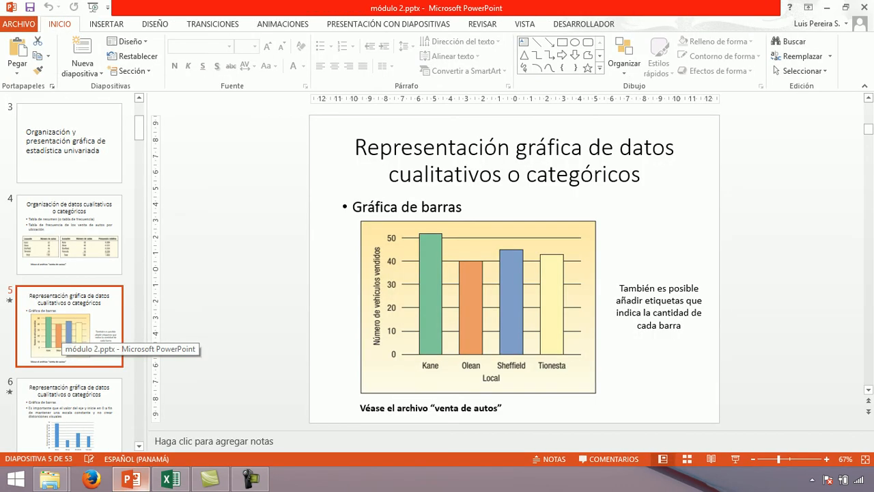
Switch to Excel, remove the second Tipo de vehículo value from the pivot table, and insert a Columna agrupada pivot chart beside the table
left_click(130, 479)
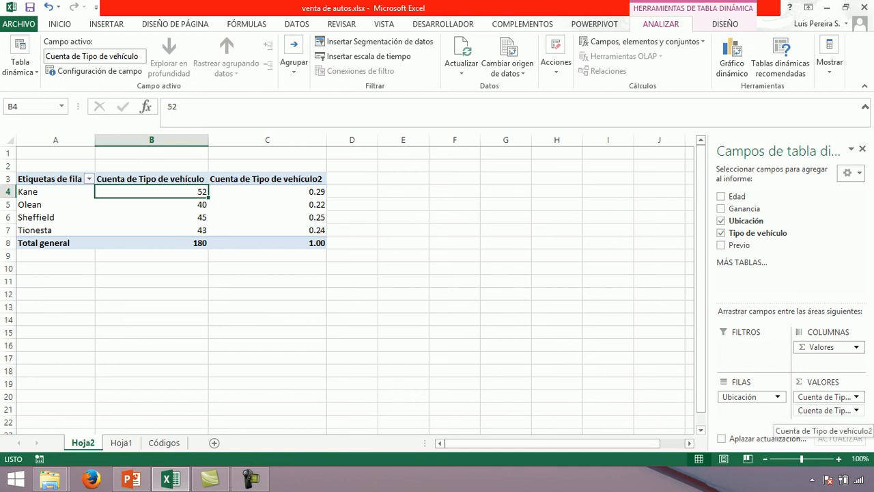
left_click_drag(824, 411, 601, 341)
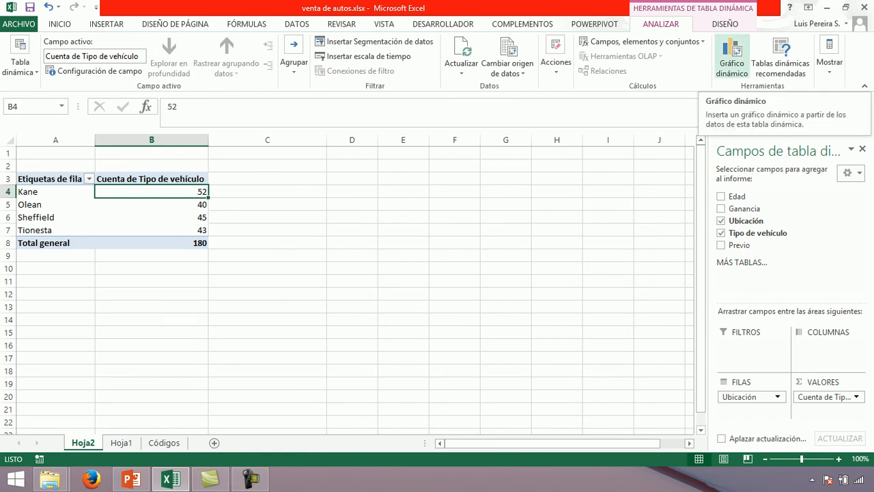
left_click(732, 58)
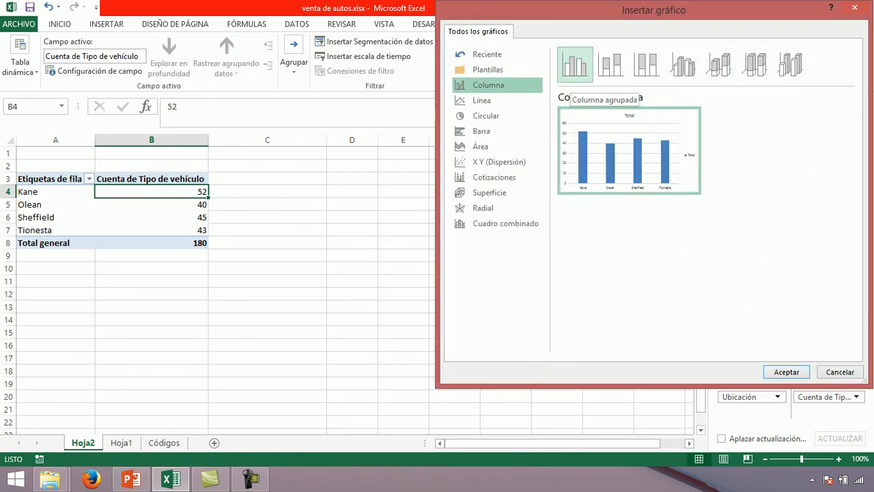
mouse_move(629, 150)
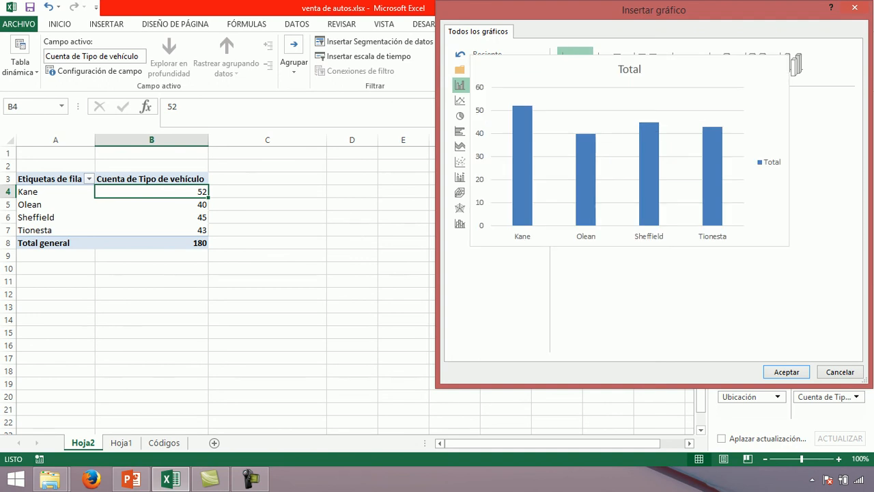
left_click(786, 371)
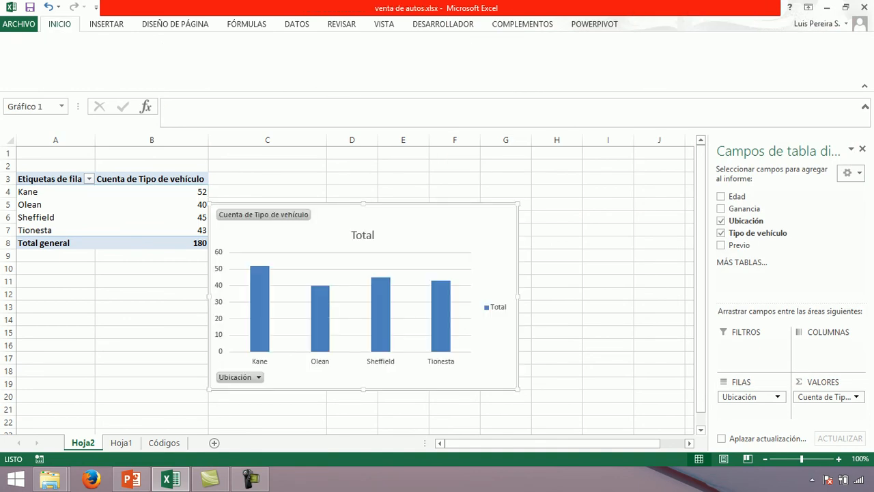
left_click_drag(443, 222, 476, 203)
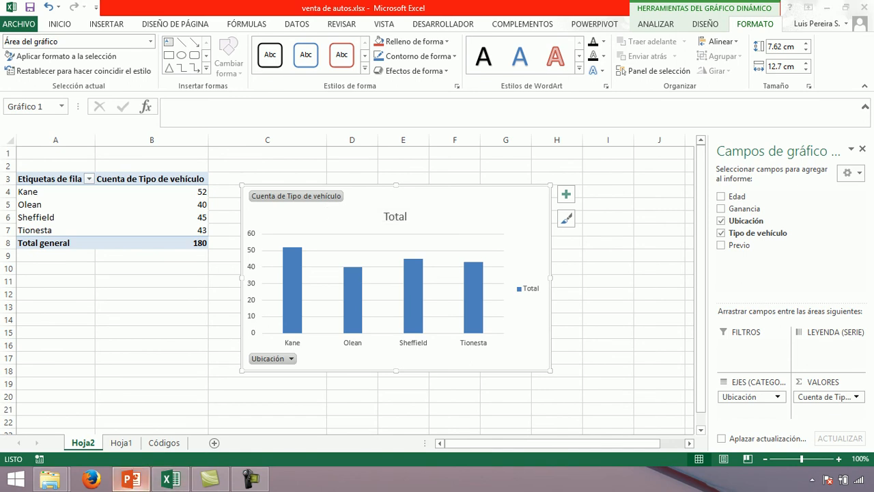
Check the bar chart on slide 5 in PowerPoint, and hide the field buttons on the pivot chart in Excel
left_click(130, 479)
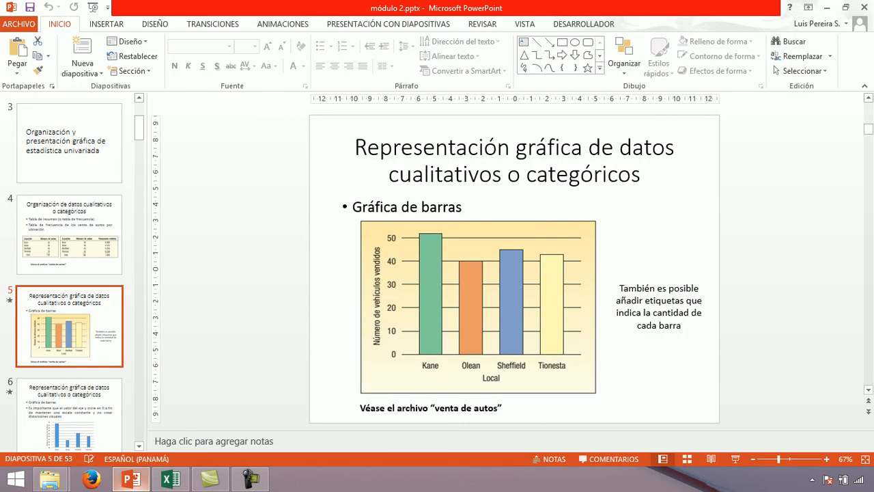
left_click(171, 478)
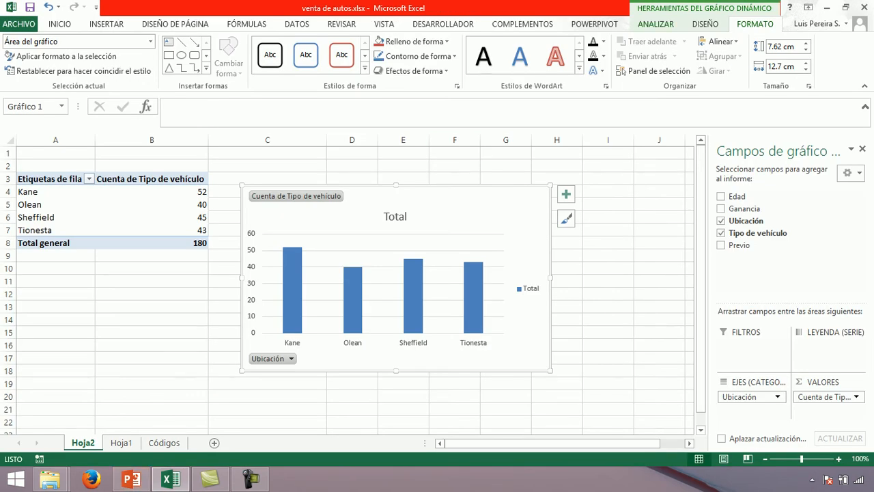
left_click(656, 23)
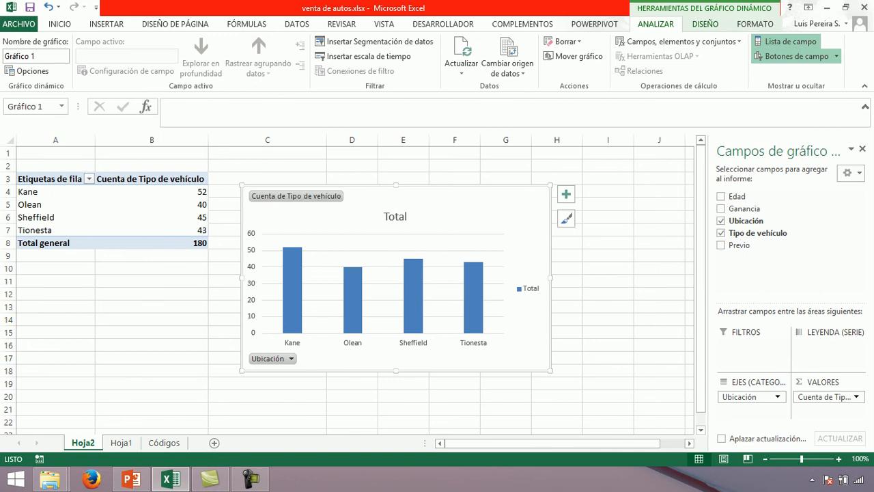
left_click(755, 23)
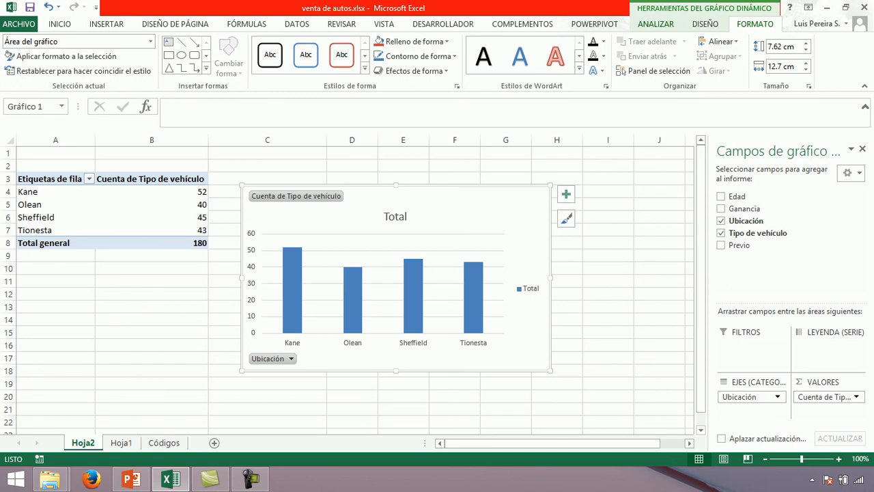
left_click(655, 24)
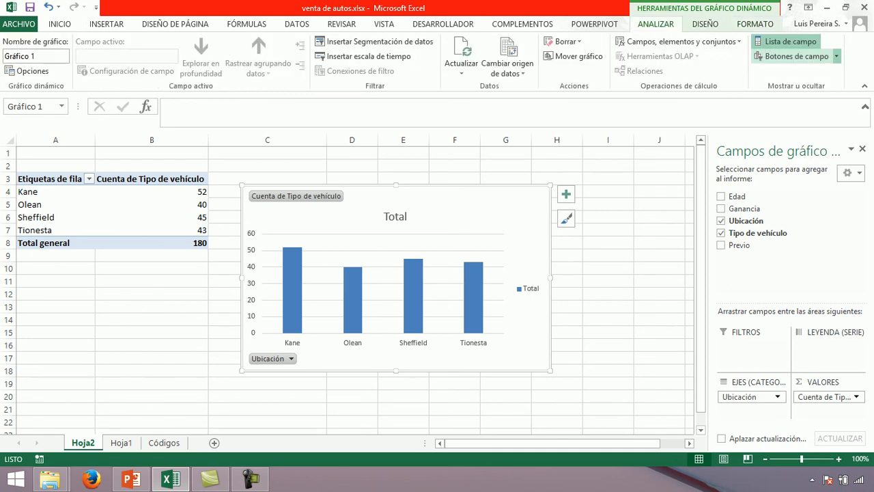
left_click(795, 56)
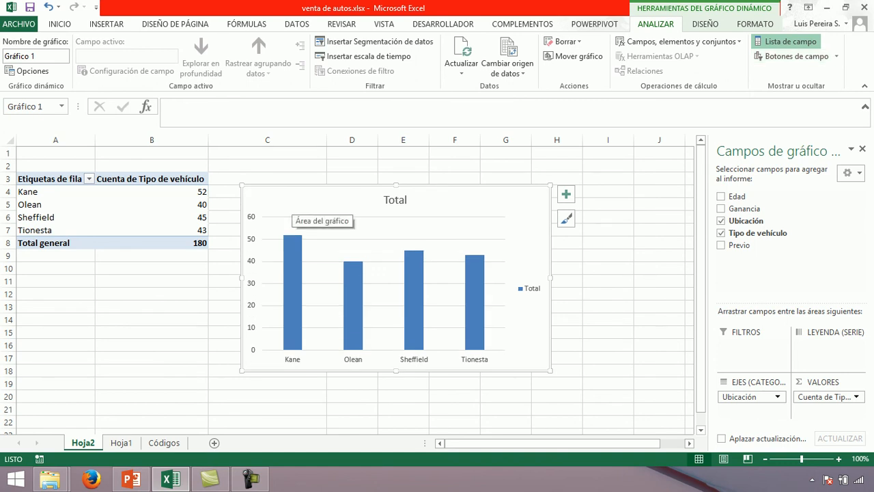
Delete the Total legend from the pivot chart, and compare the chart with the bar chart slide in PowerPoint
left_click(527, 288)
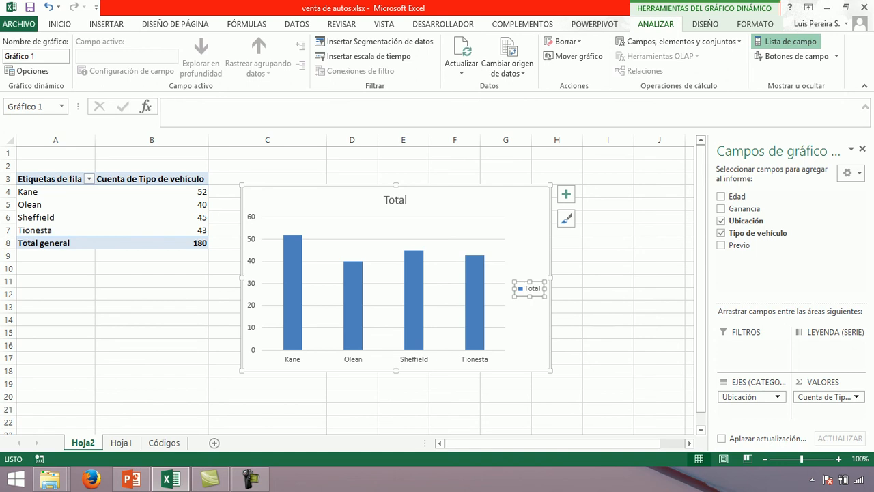
key("Delete")
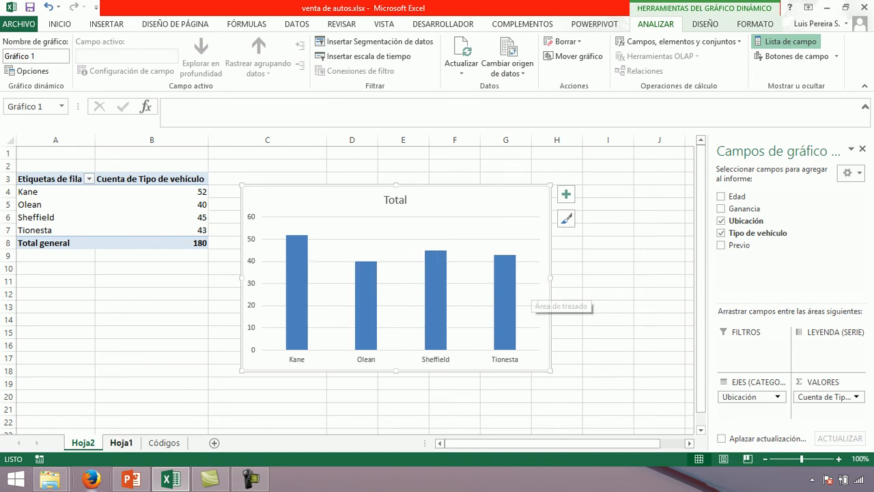
left_click(131, 479)
left_click(171, 479)
Inspect the Olean and Kane bars, try adding data labels to the chart series, and undo the labels
mouse_move(366, 284)
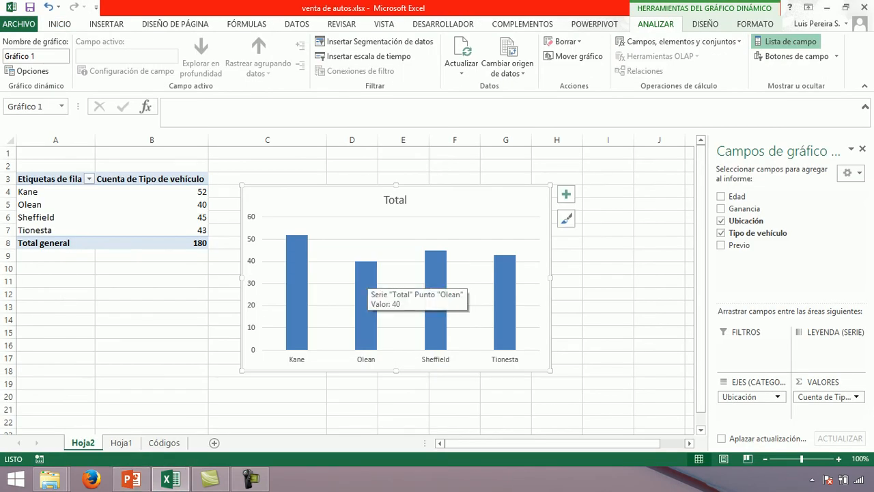
mouse_move(305, 276)
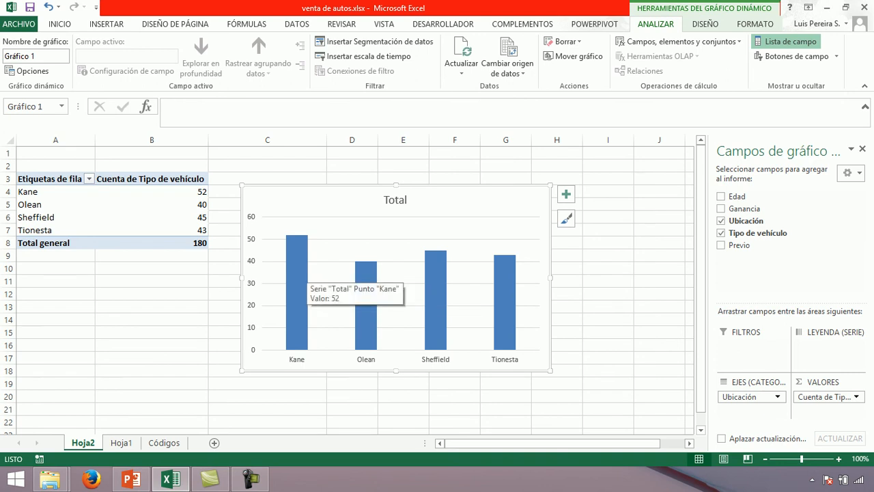
mouse_move(171, 192)
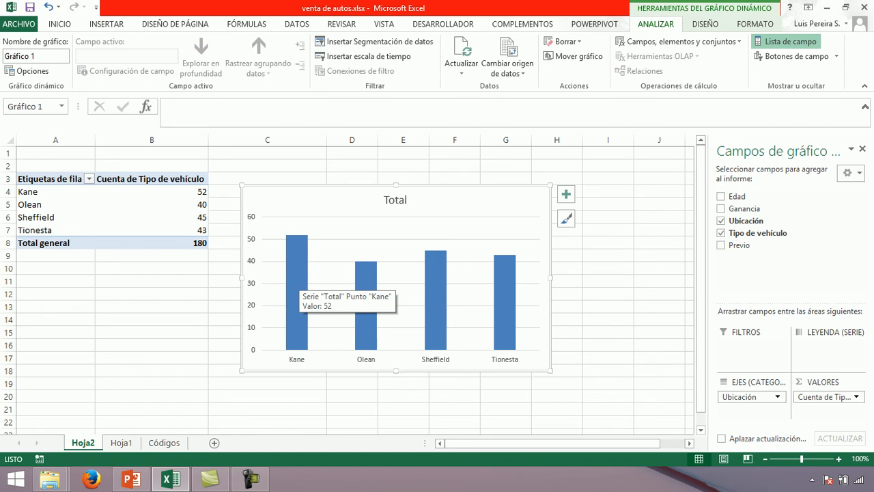
right_click(299, 280)
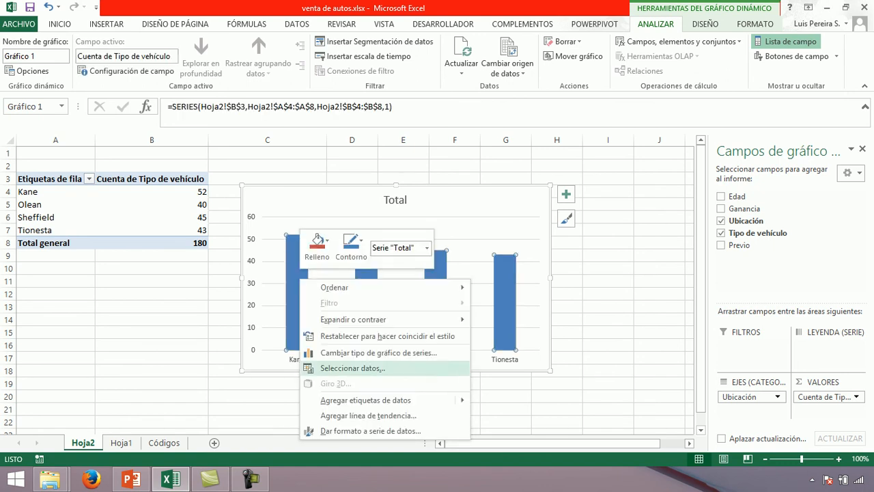
mouse_move(365, 400)
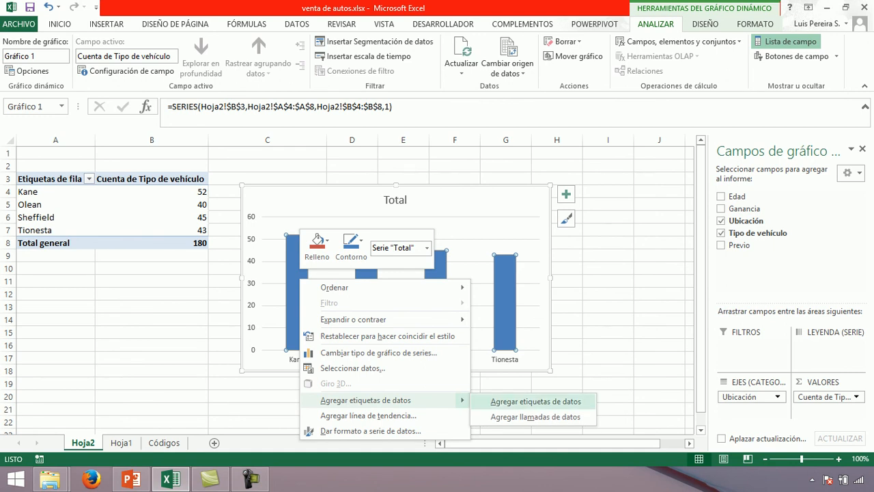
left_click(535, 400)
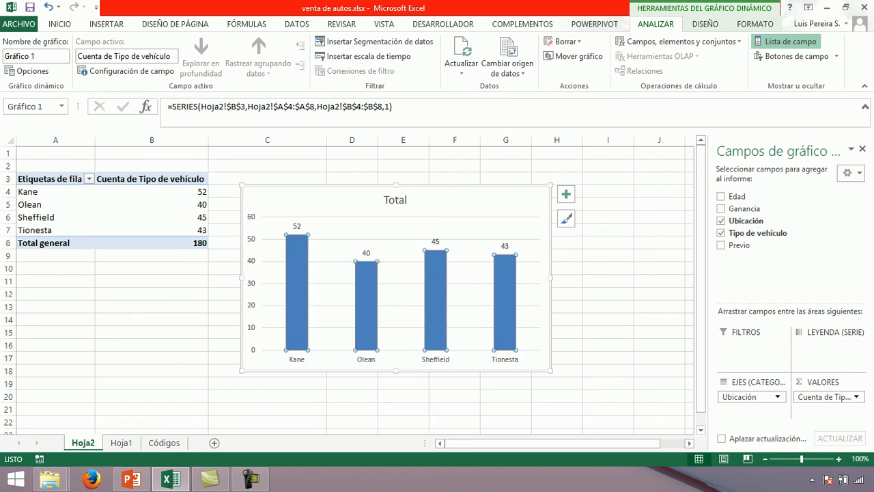
key("ctrl+z")
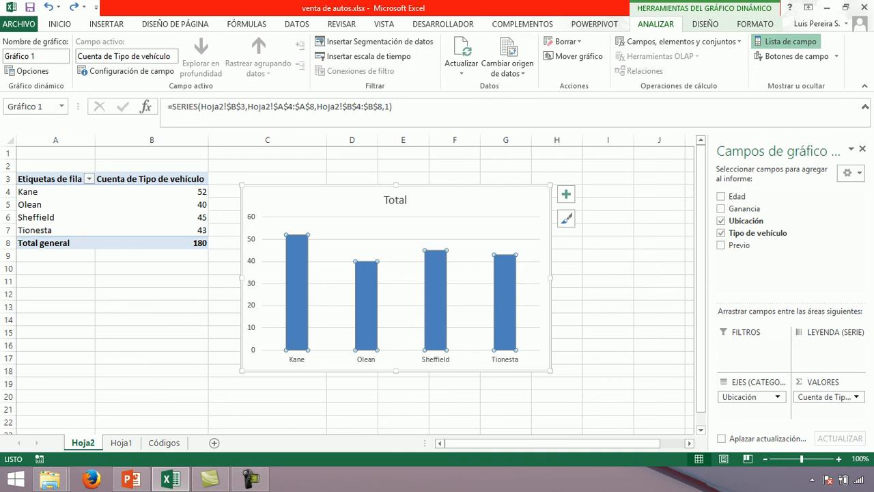
key("Escape")
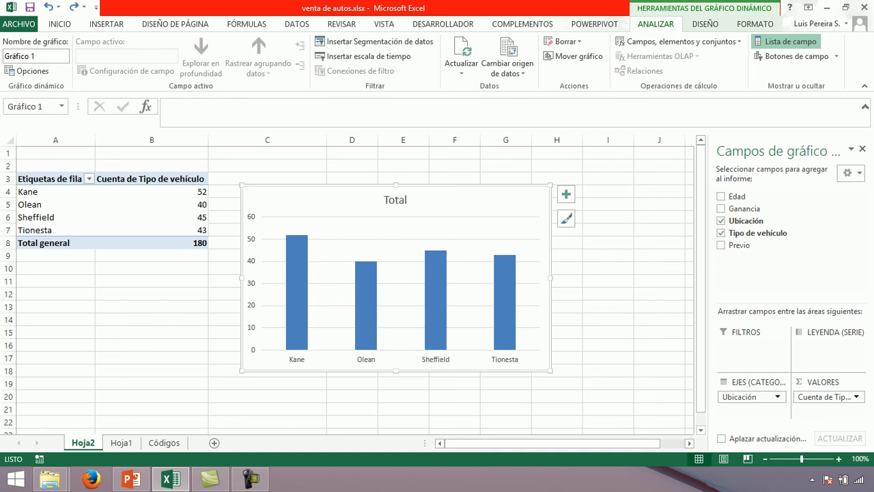
Add data labels to all bars of the Total series in the pivot chart, and deselect the chart
left_click(436, 301)
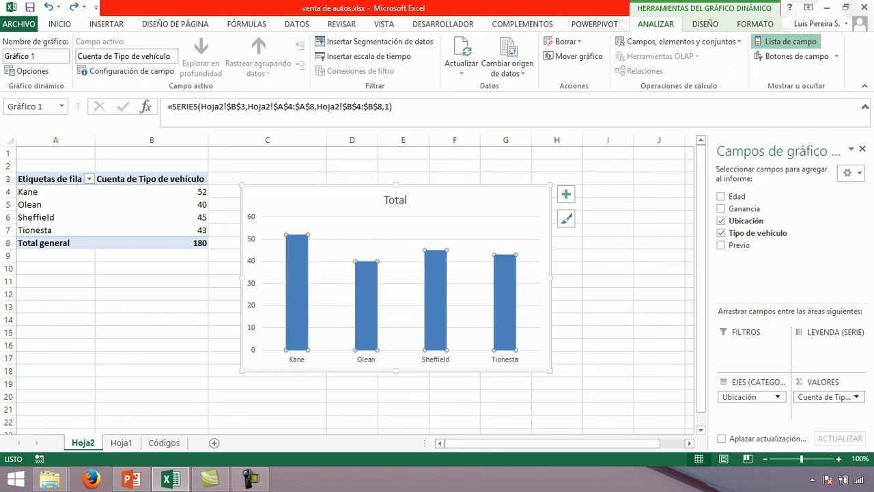
left_click(107, 24)
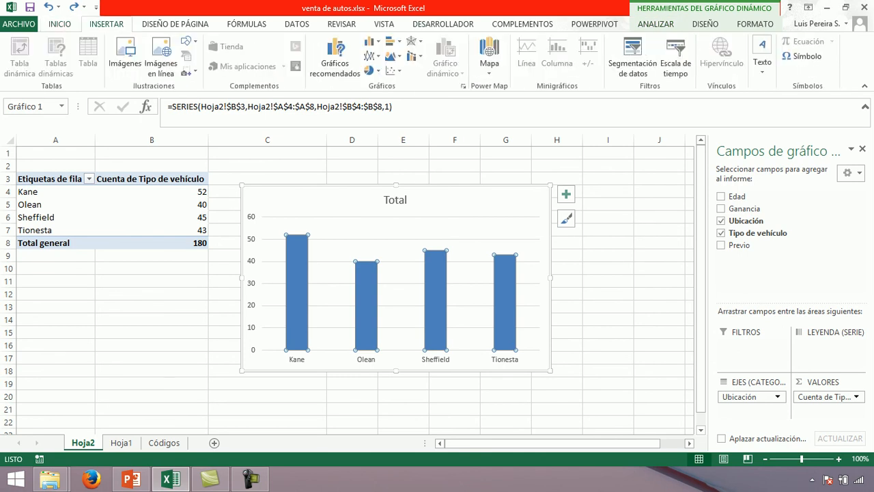
left_click(655, 24)
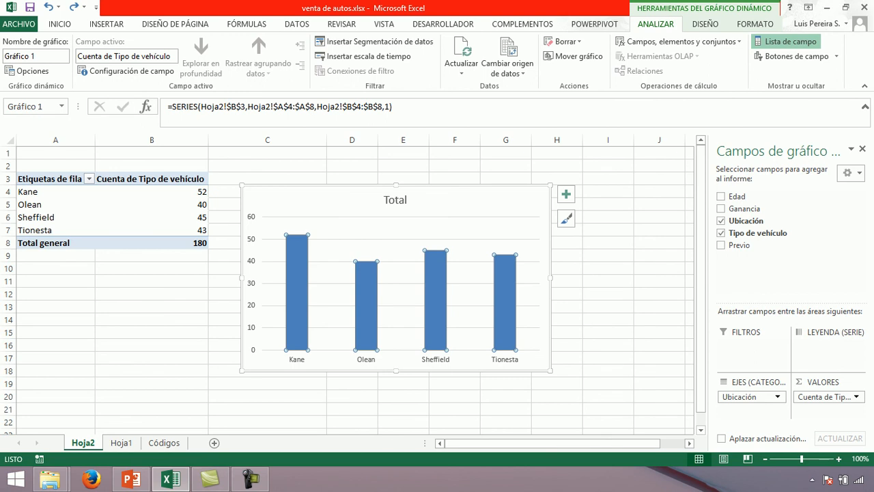
right_click(366, 284)
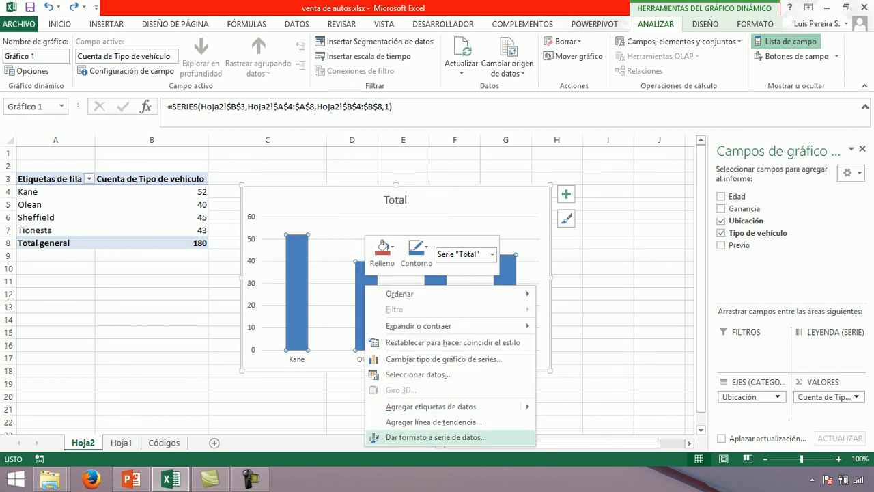
mouse_move(437, 406)
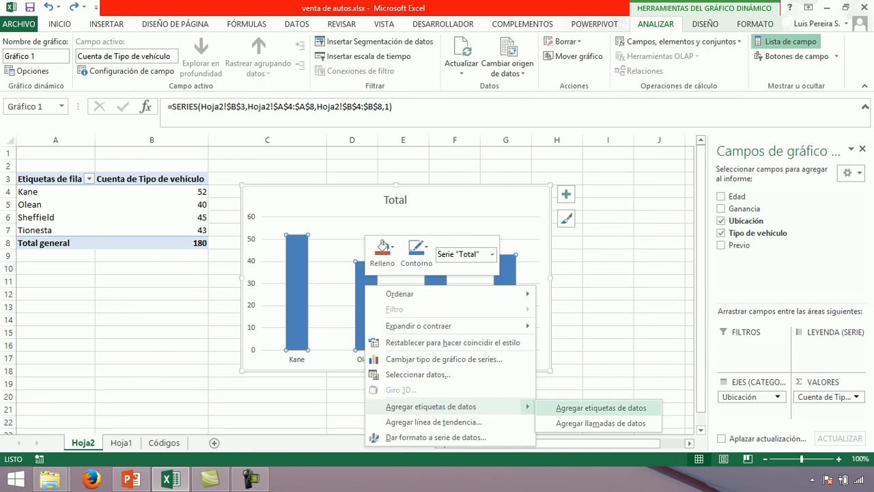
left_click(601, 408)
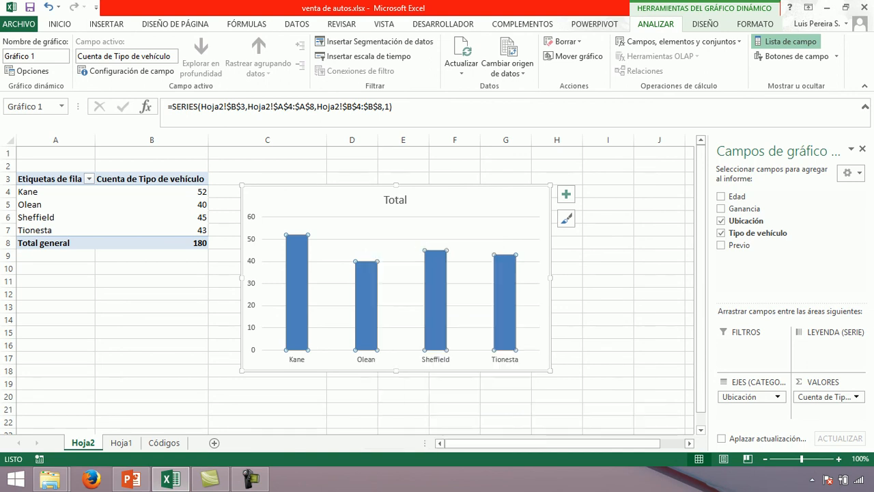
left_click(608, 267)
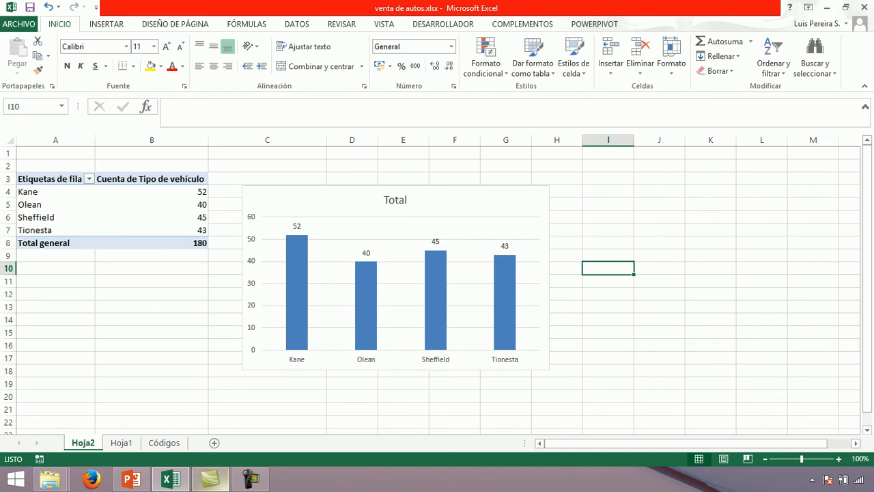
In PowerPoint, review the slide 6 bar chart whose y axis does not start at 0, and move on to the pie chart on slide 8
left_click(132, 479)
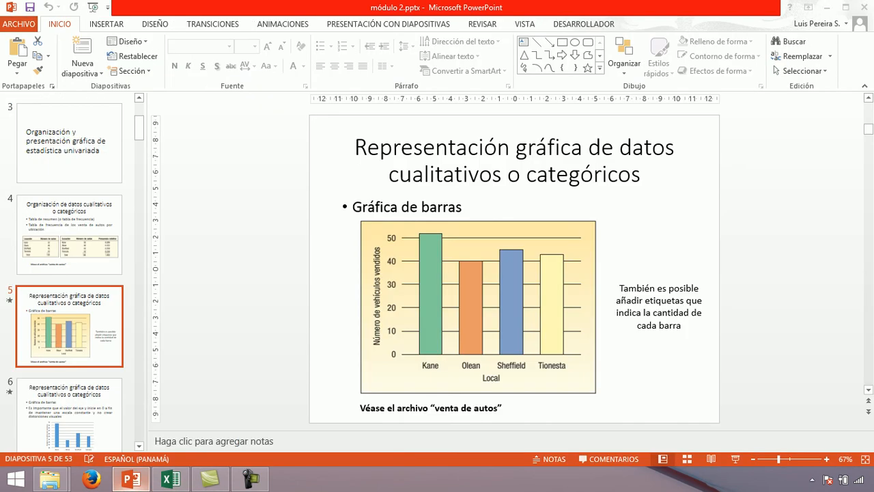
left_click(69, 409)
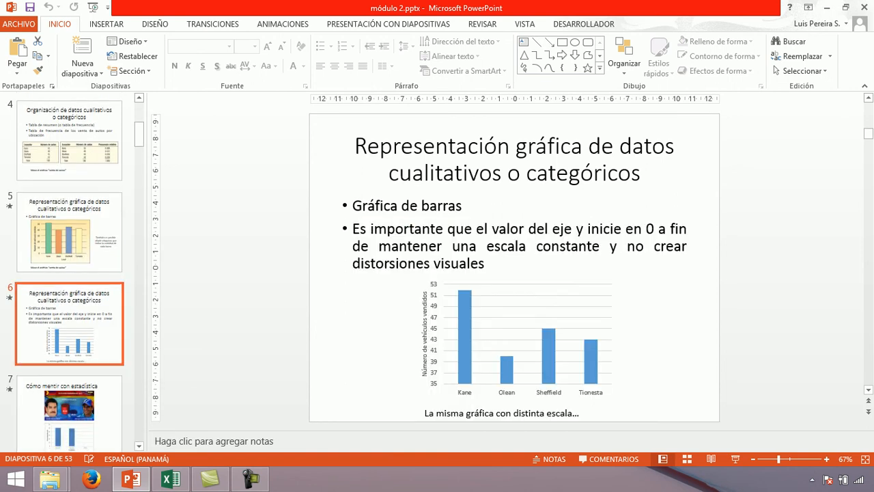
scroll(69, 274, "down", 5)
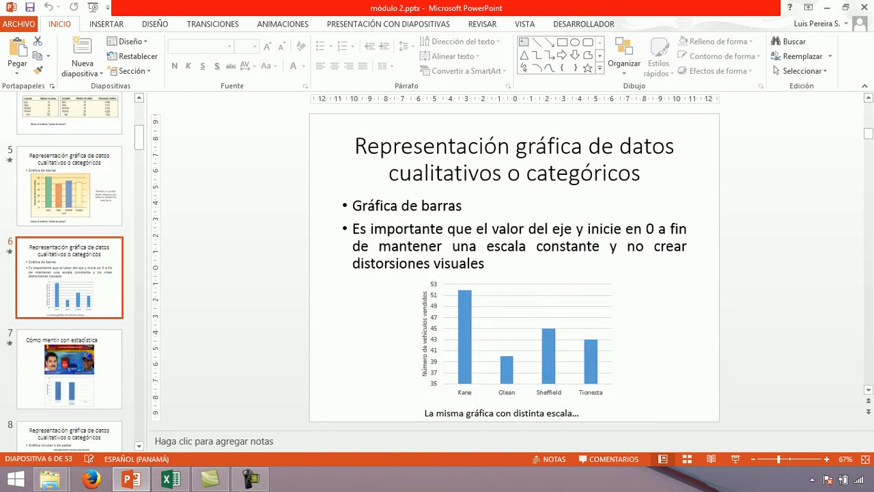
left_click(69, 276)
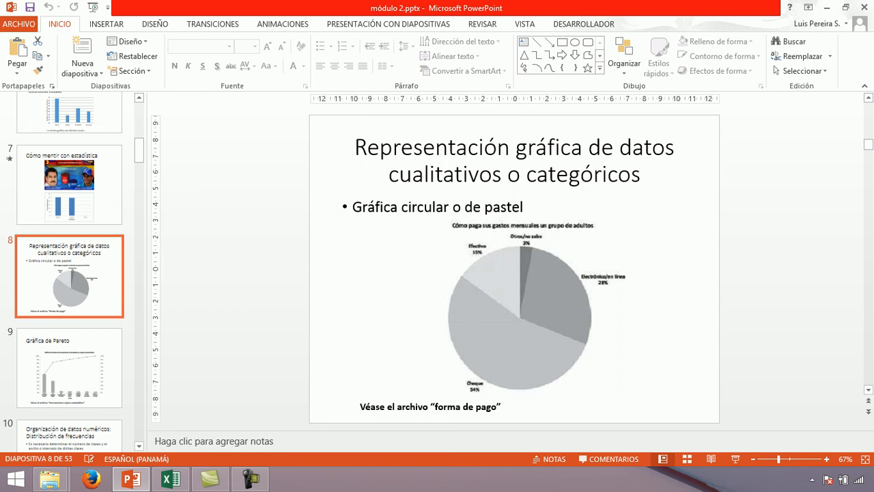
left_click(250, 478)
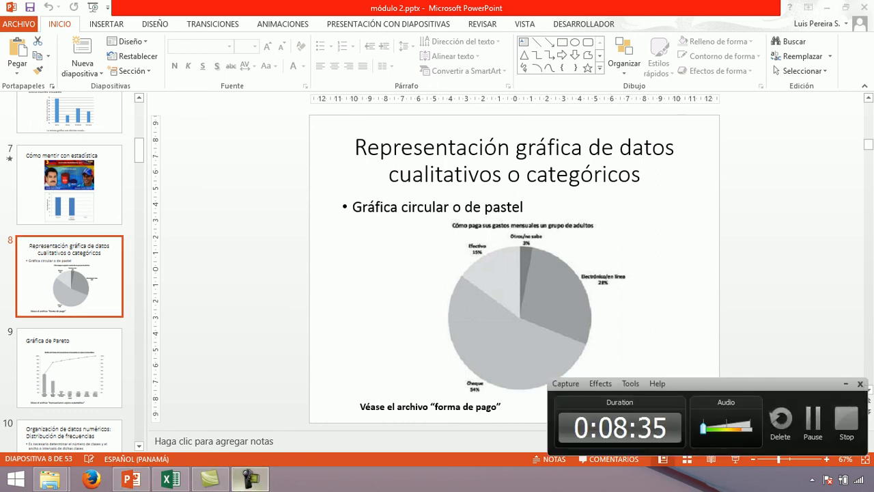